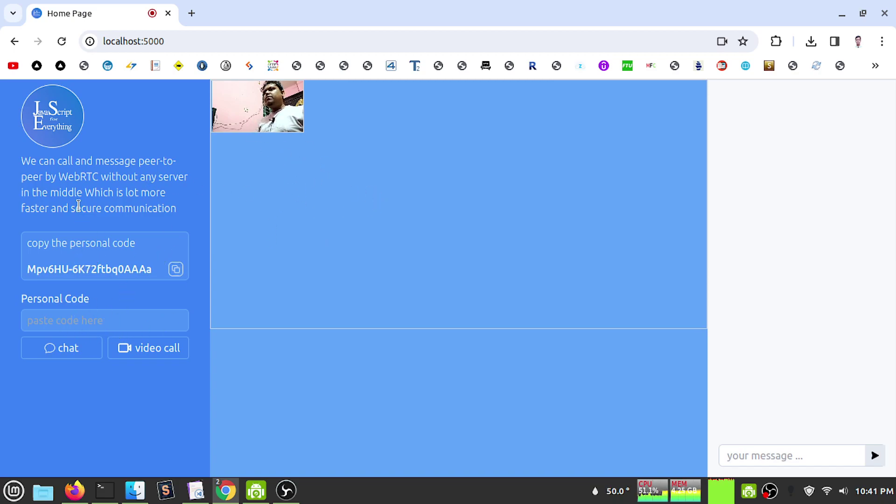
Step: Duplicate the Home Page tab to get a second peer with its own personal code
{"action": "right_click", "coordinate": [121, 15]}
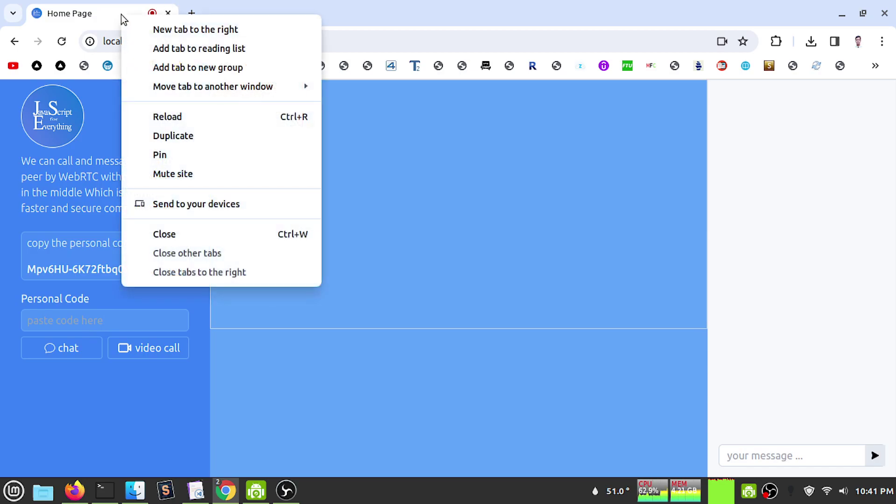
{"action": "left_click", "coordinate": [193, 140]}
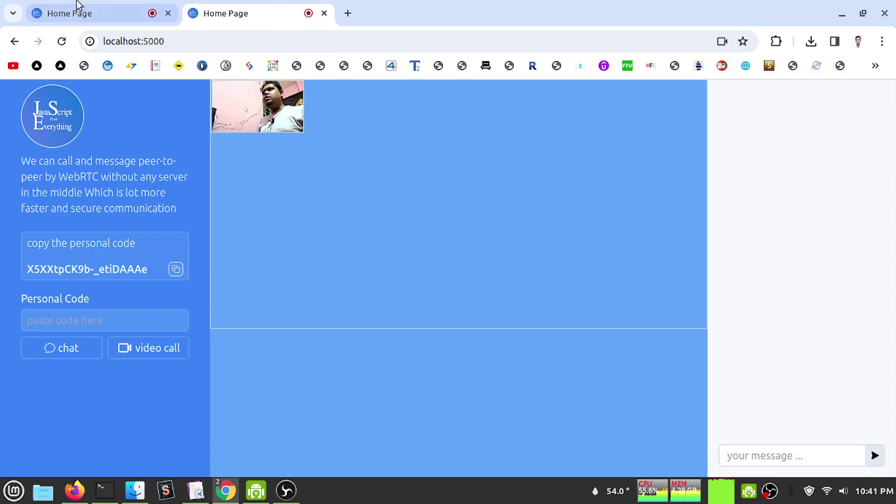
Step: Video-call the second tab from the first, reject it there, and view the 'your call rejected' notice
{"action": "left_click", "coordinate": [76, 15]}
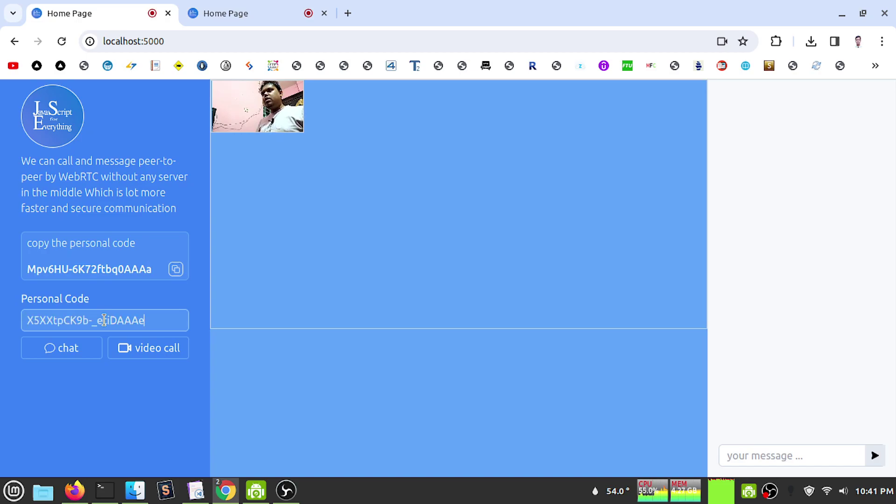
{"action": "left_click", "coordinate": [160, 354]}
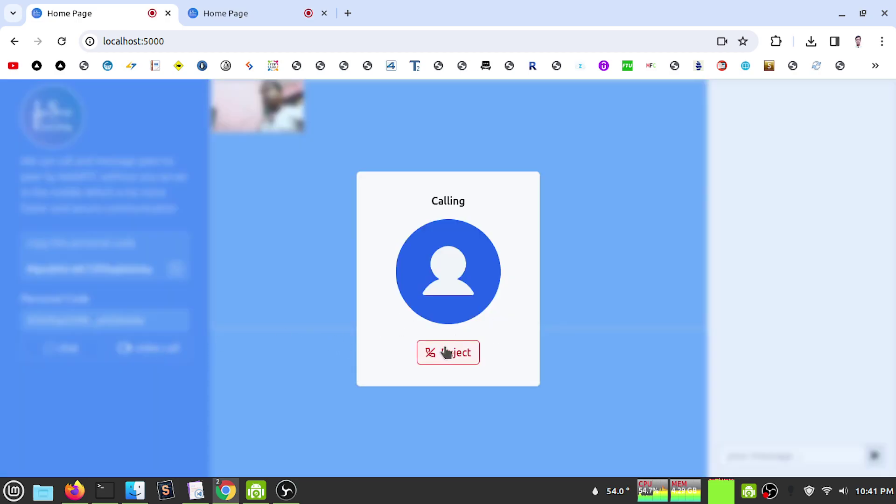
{"action": "left_click", "coordinate": [224, 18]}
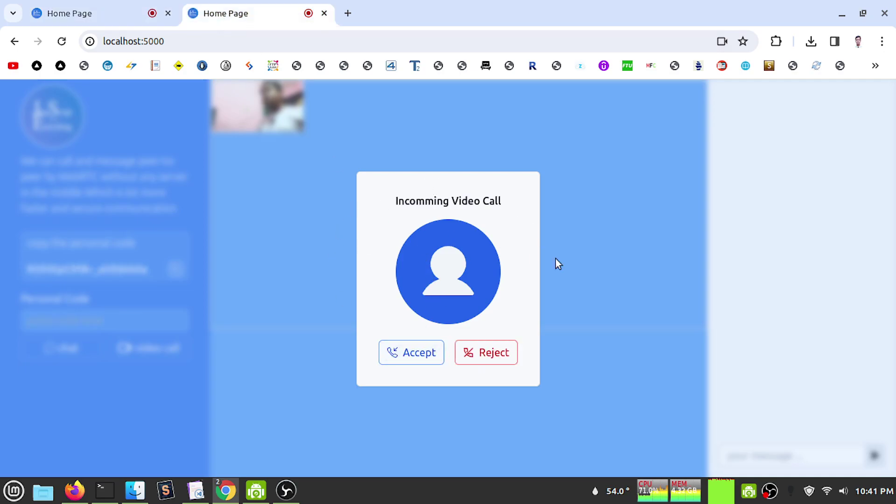
{"action": "left_click", "coordinate": [492, 358]}
{"action": "left_click", "coordinate": [100, 18]}
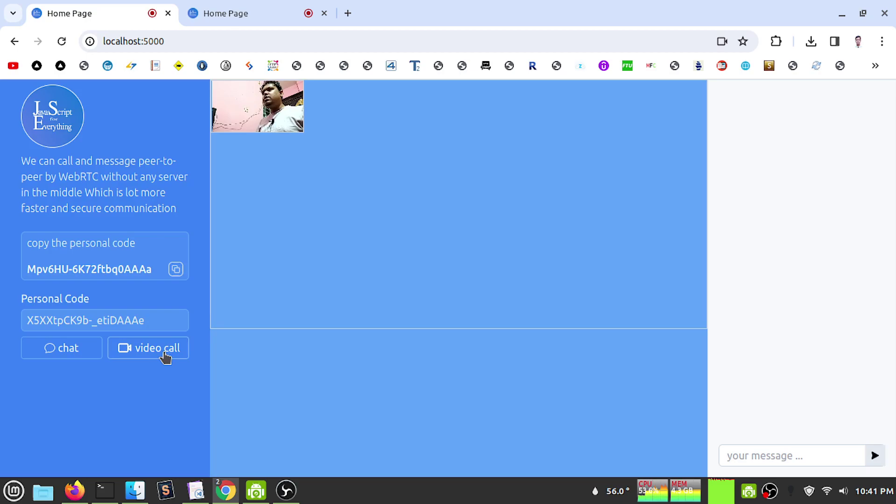
Step: Call the second tab again, accept it to go live, then hang up the call
{"action": "left_click", "coordinate": [165, 358]}
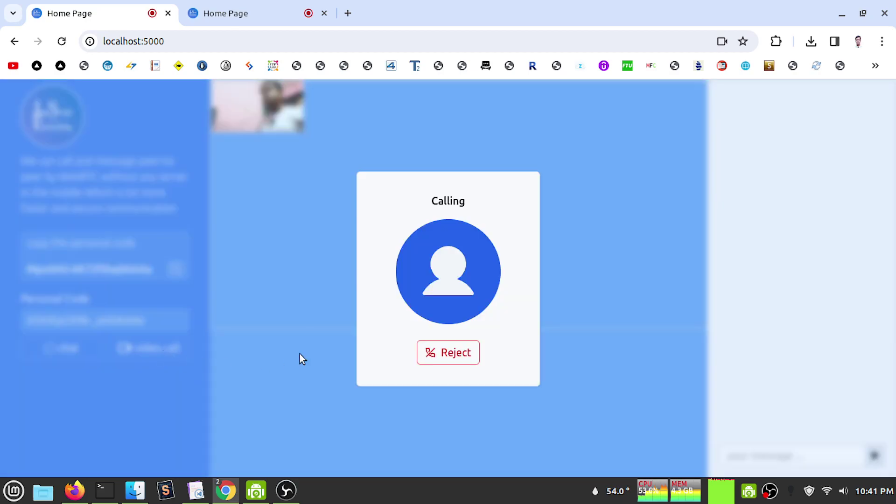
{"action": "left_click", "coordinate": [219, 14]}
{"action": "left_click", "coordinate": [395, 352]}
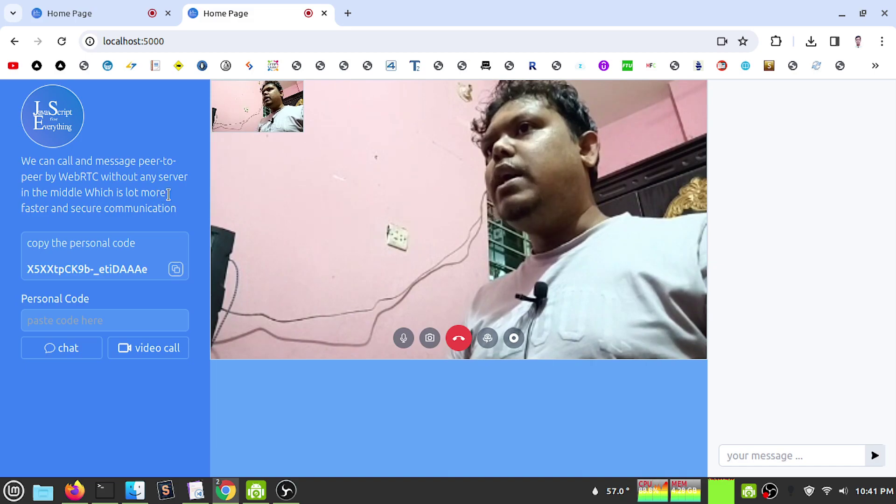
{"action": "left_click", "coordinate": [801, 455]}
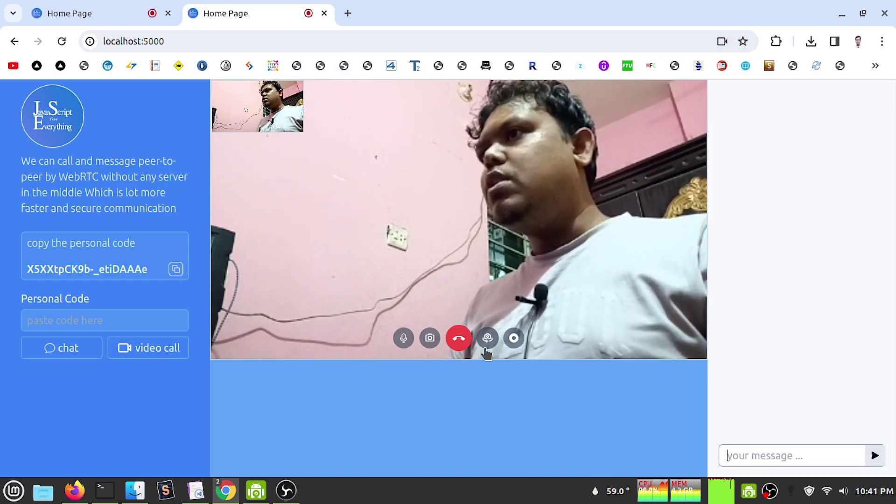
{"action": "left_click", "coordinate": [458, 338]}
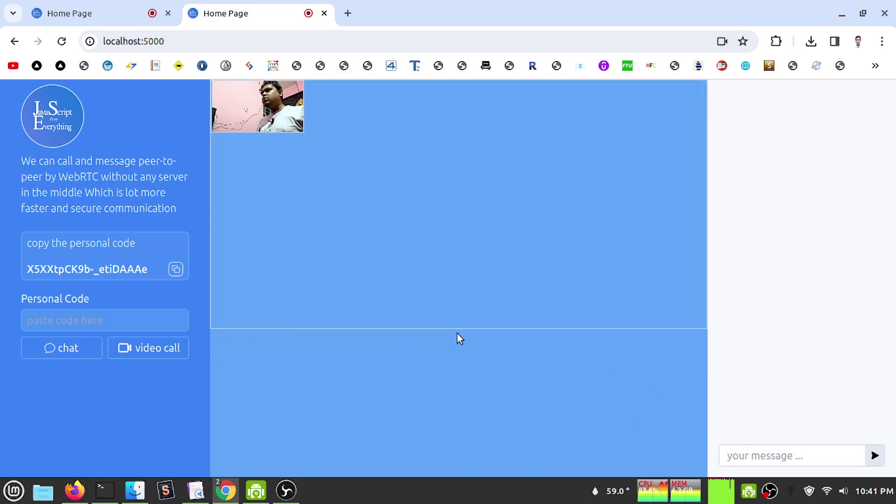
Step: Close the duplicate tab, dismiss the WebRTC error, and restore the window to a taller floating size
{"action": "left_click", "coordinate": [323, 14]}
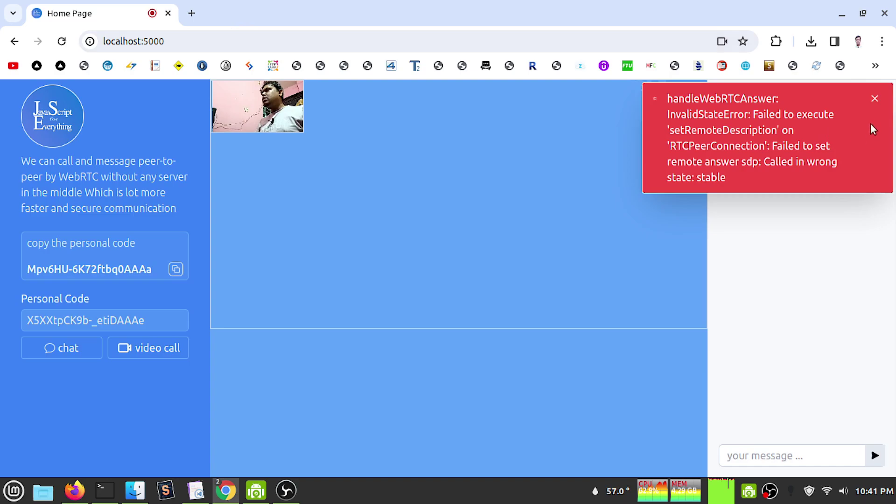
{"action": "left_click", "coordinate": [875, 99]}
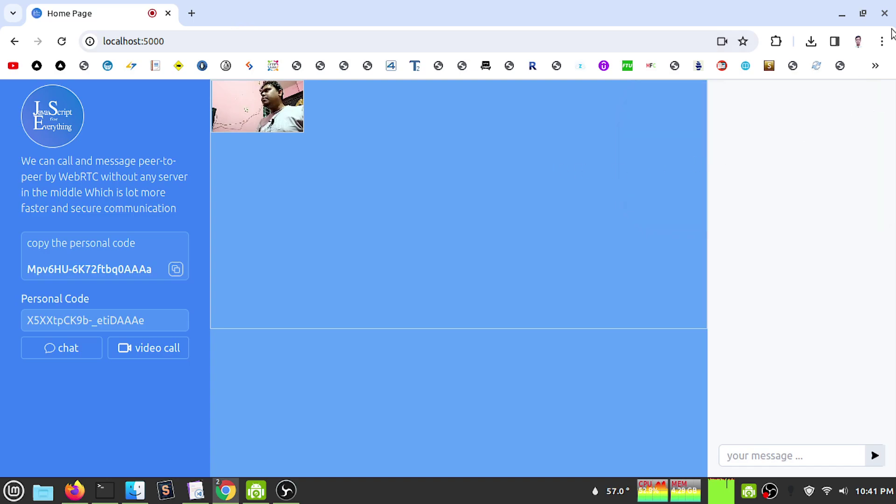
{"action": "left_click", "coordinate": [869, 14]}
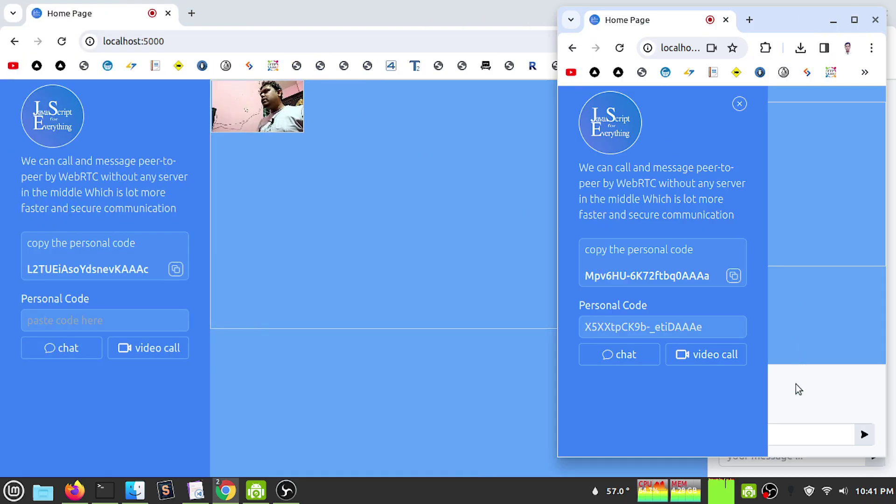
{"action": "left_click_drag", "start_coordinate": [789, 452], "coordinate": [803, 470]}
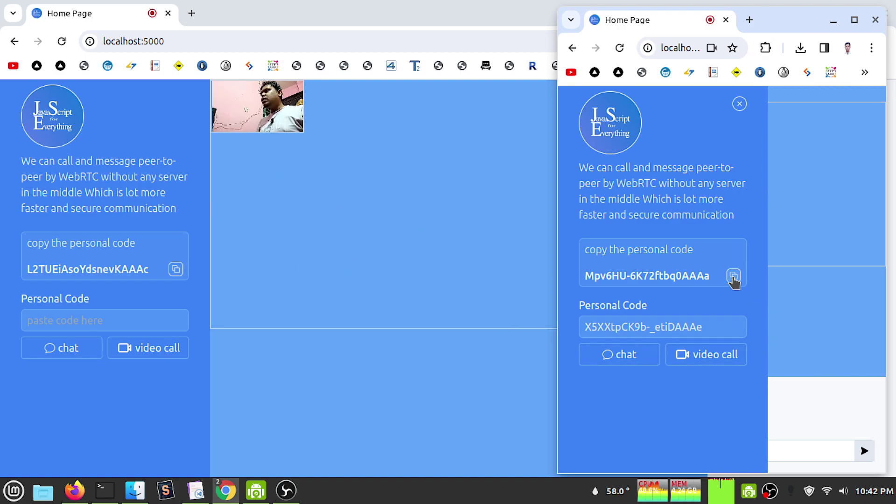
Step: Video-call the right window from the left one and accept it to start a live call
{"action": "left_click", "coordinate": [136, 320]}
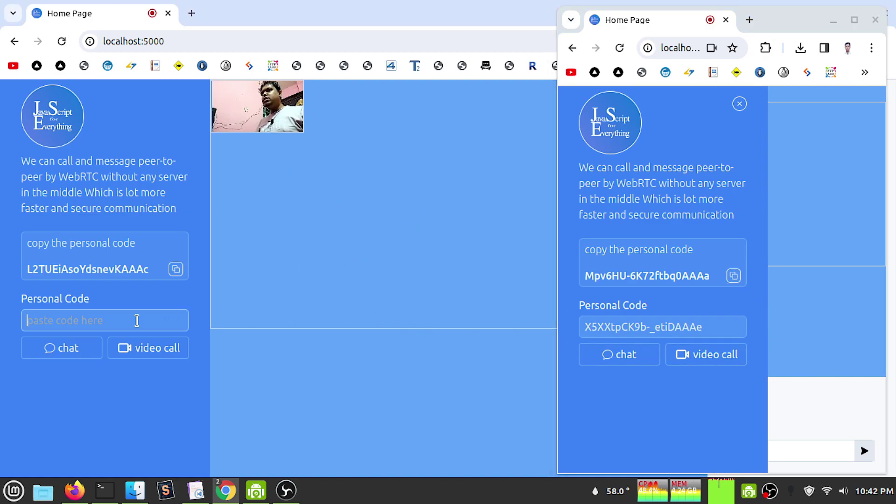
{"action": "left_click", "coordinate": [146, 354]}
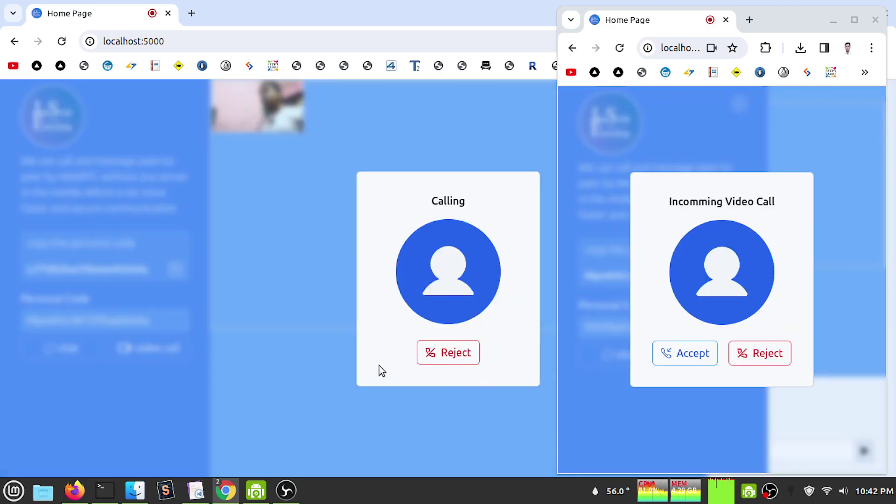
{"action": "left_click", "coordinate": [676, 356]}
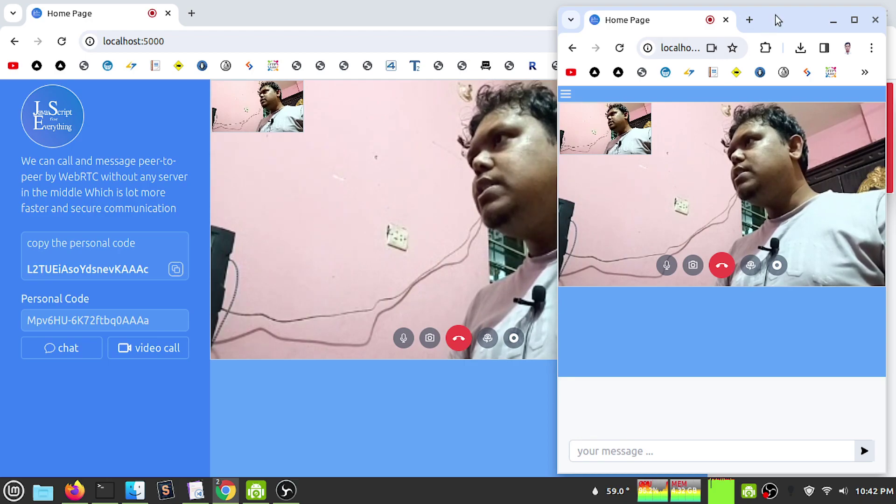
Step: Move the right window leftward and dismiss both sendWebRTCOffer error messages
{"action": "left_click_drag", "start_coordinate": [768, 26], "coordinate": [299, 16]}
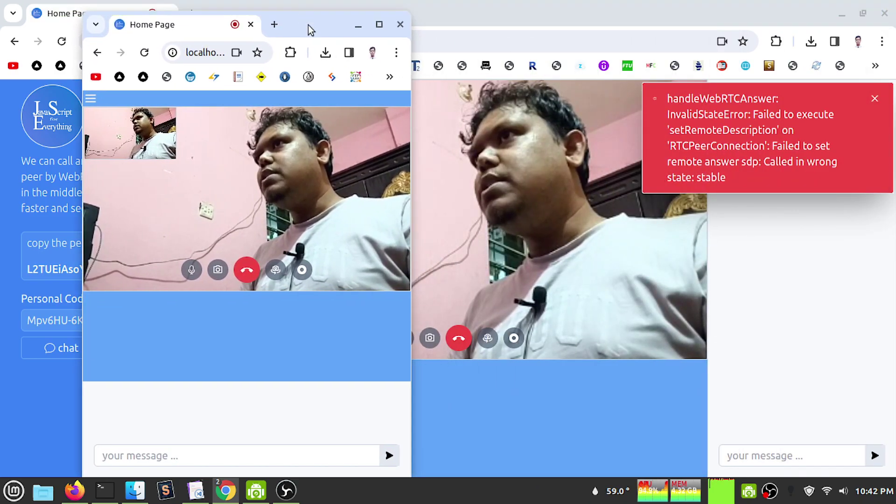
{"action": "left_click", "coordinate": [874, 98]}
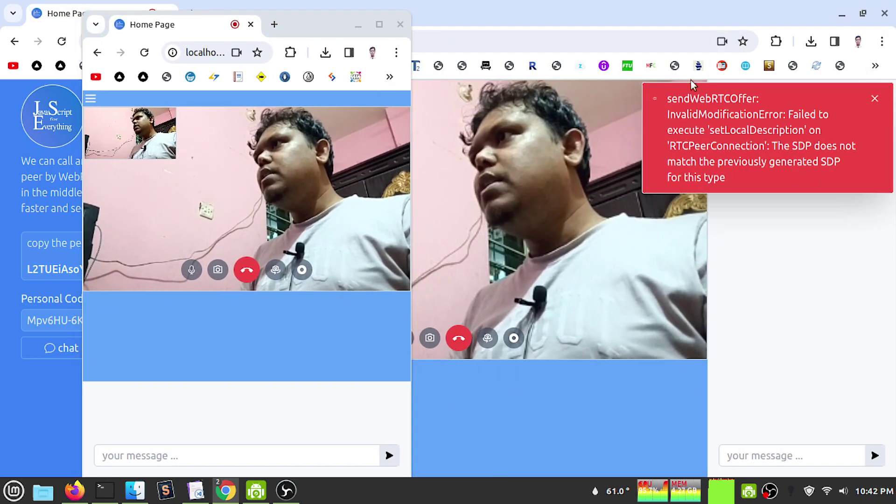
{"action": "left_click", "coordinate": [874, 100]}
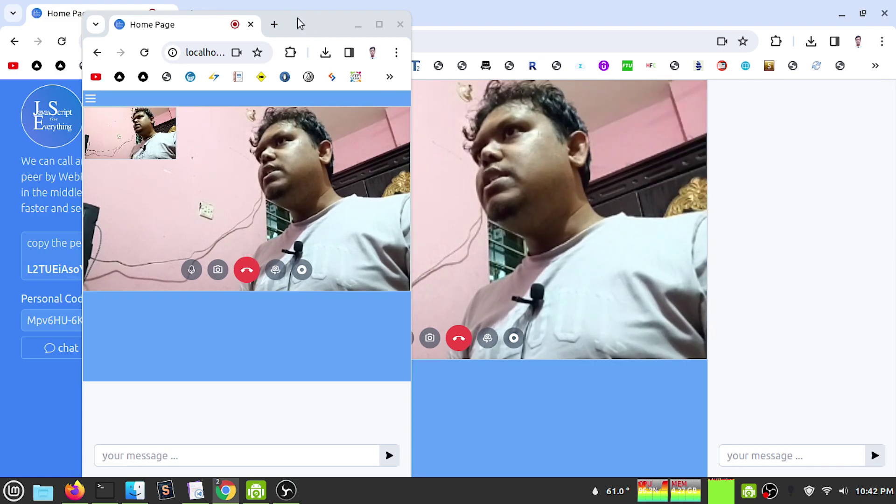
{"action": "left_click", "coordinate": [240, 457]}
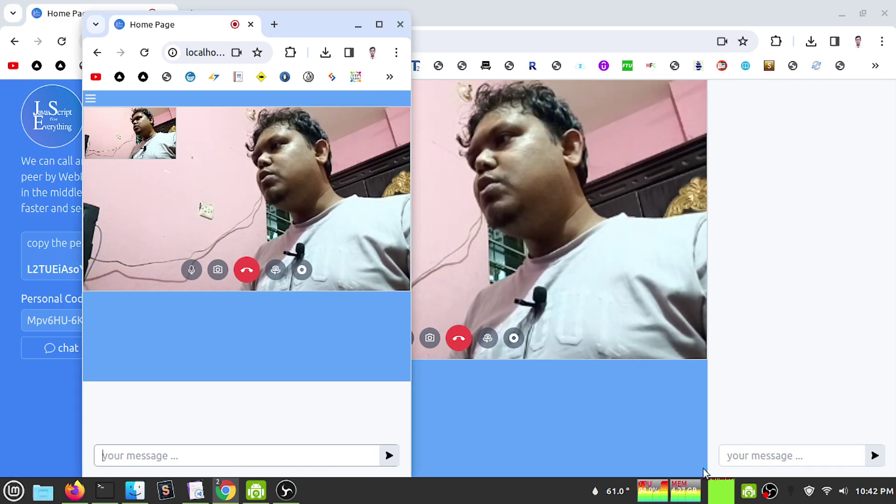
Step: Send the chat message 'hi user1' from the left window
{"action": "left_click", "coordinate": [741, 454]}
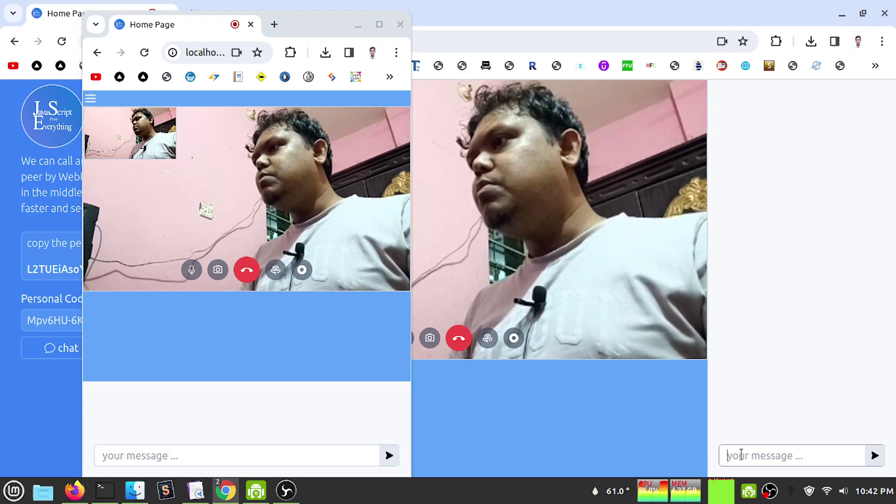
{"action": "left_click", "coordinate": [304, 462]}
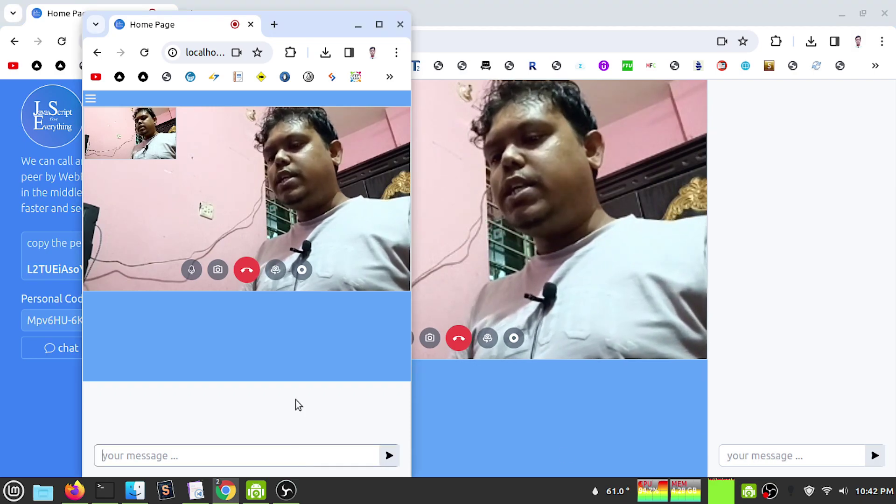
{"action": "type", "text": "hi th"}
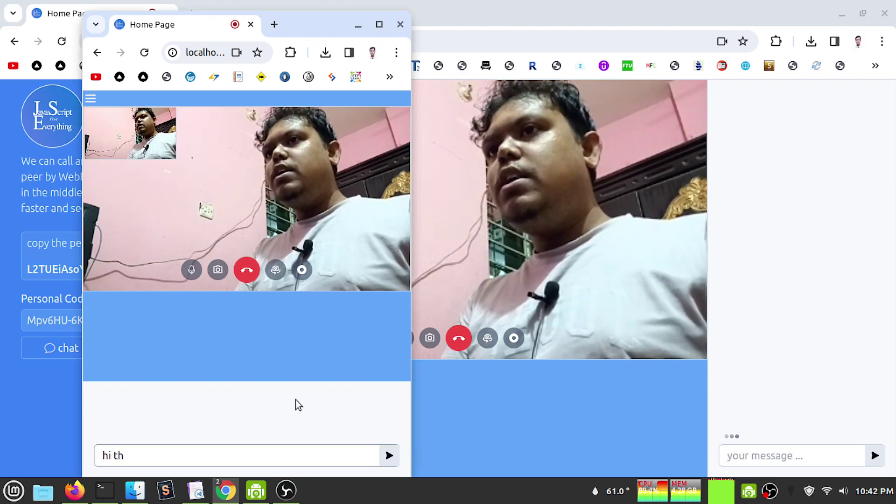
{"action": "key", "text": "BackSpace"}
{"action": "key", "text": "BackSpace"}
{"action": "type", "text": "user1"}
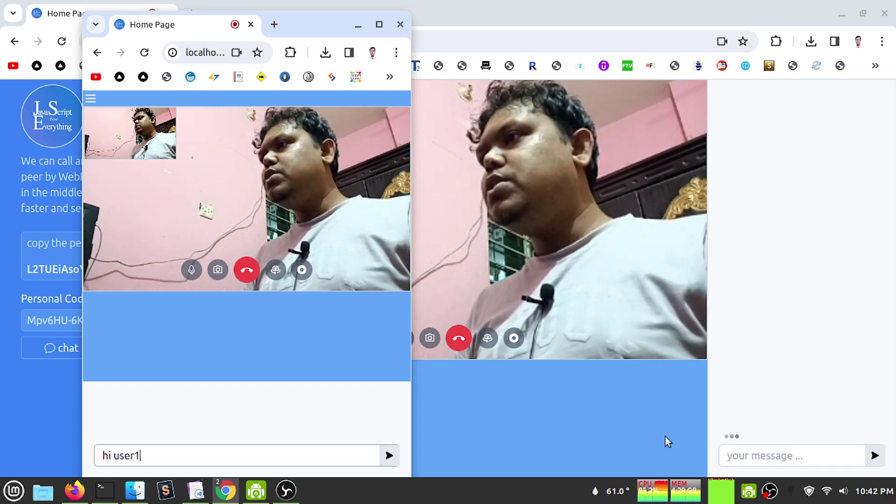
{"action": "left_click", "coordinate": [389, 457]}
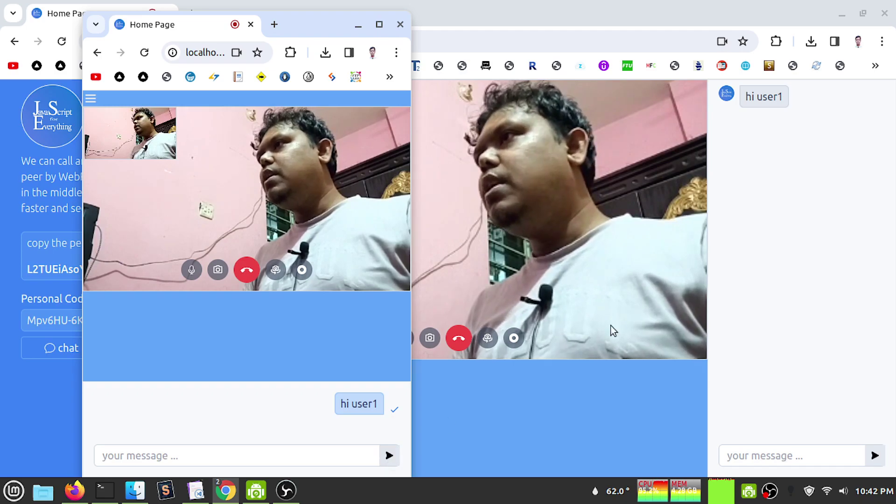
Step: Reply 'ok I got it' from the right window's chat
{"action": "left_click", "coordinate": [799, 455]}
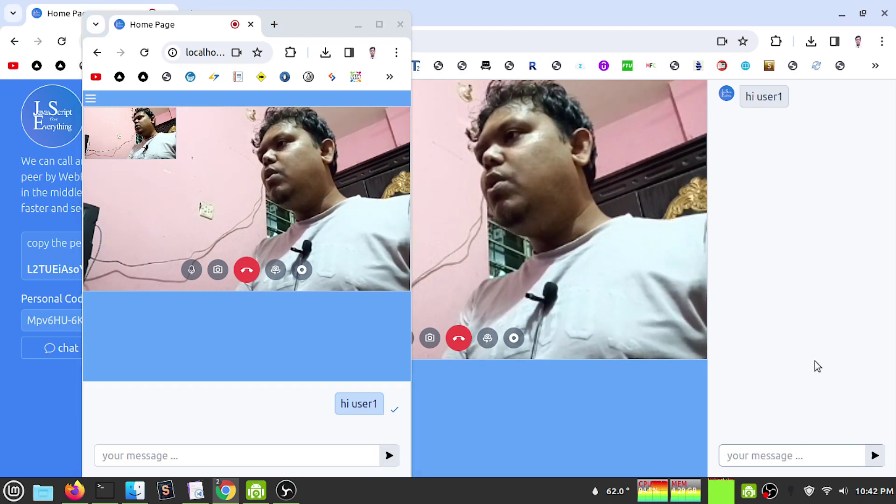
{"action": "type", "text": "ok I"}
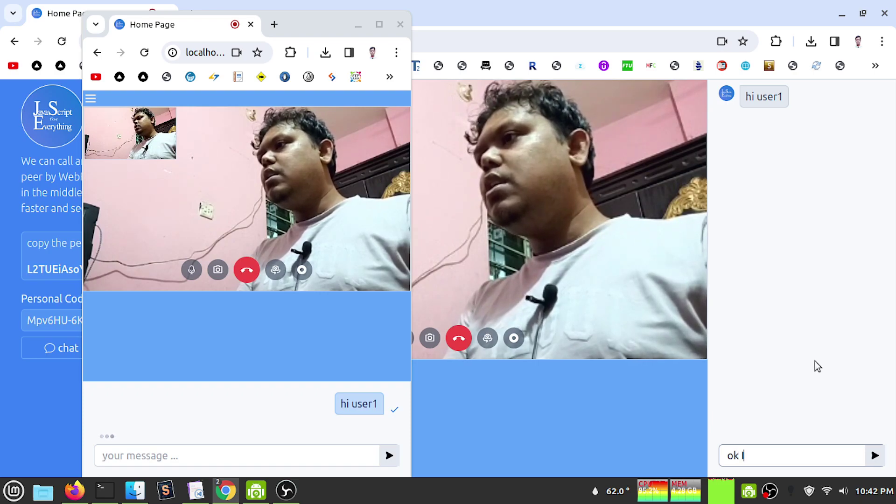
{"action": "type", "text": " got"}
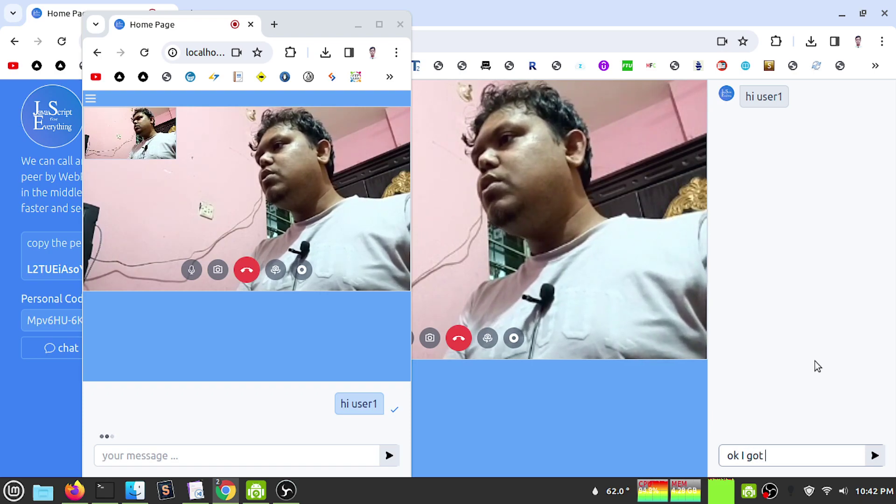
{"action": "type", "text": " it"}
{"action": "key", "text": "Return"}
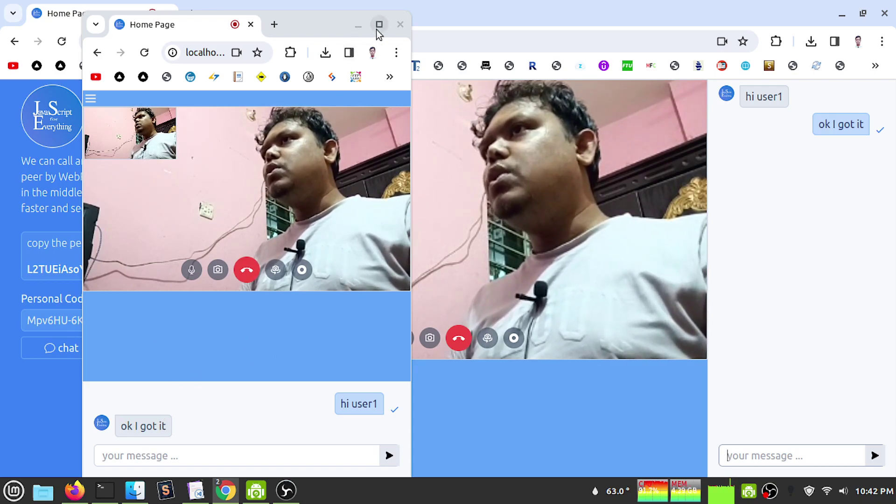
Step: Mute the microphone, toggle this caller's camera off and on, then turn off the other caller's camera
{"action": "left_click", "coordinate": [193, 270]}
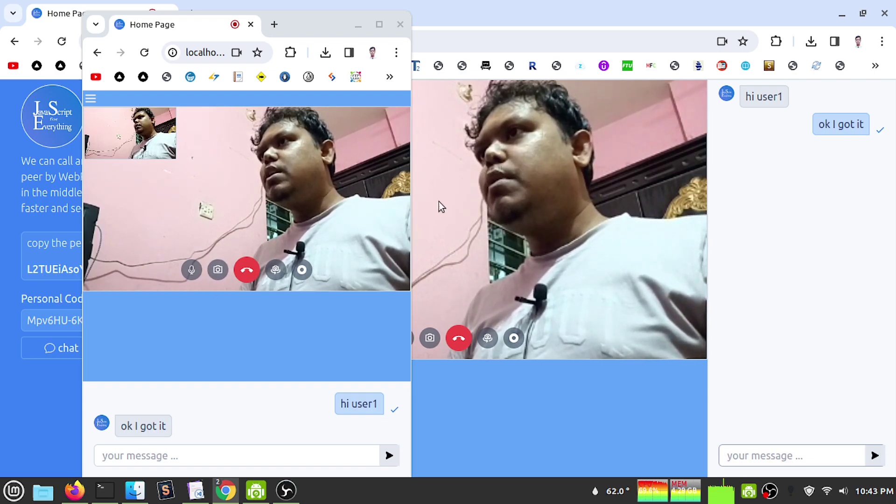
{"action": "left_click", "coordinate": [218, 269]}
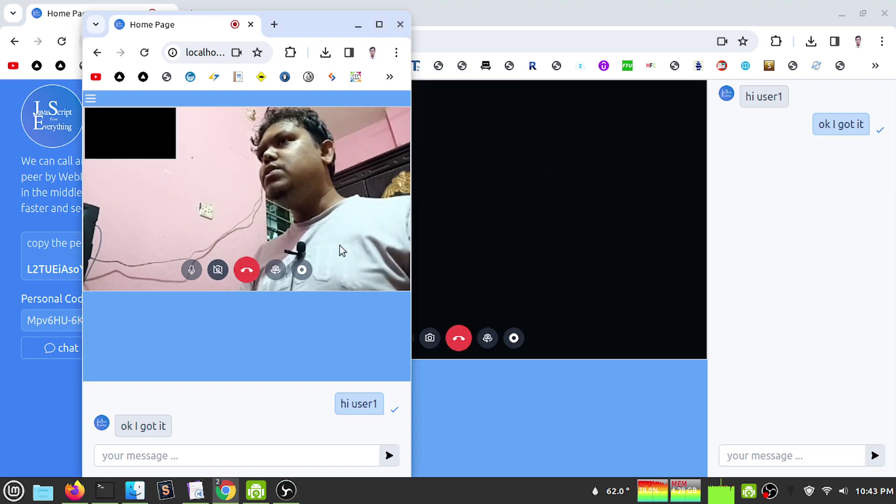
{"action": "left_click", "coordinate": [222, 275]}
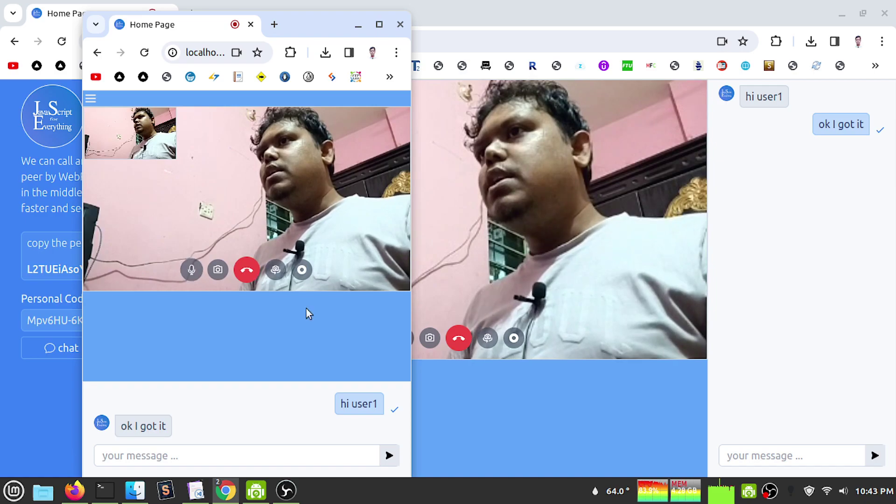
{"action": "left_click", "coordinate": [429, 338]}
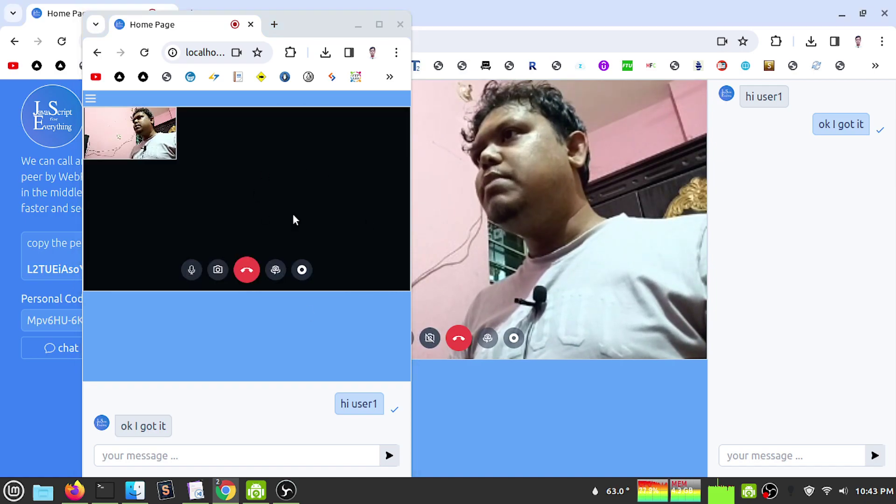
Step: Move the small call window to the screen's right side and turn its camera back on
{"action": "left_click_drag", "start_coordinate": [297, 18], "coordinate": [766, 6]}
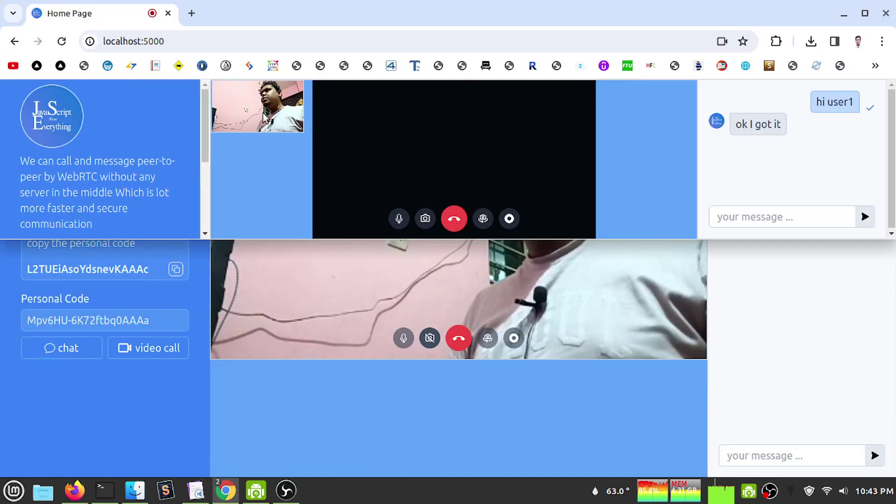
{"action": "left_click", "coordinate": [865, 16]}
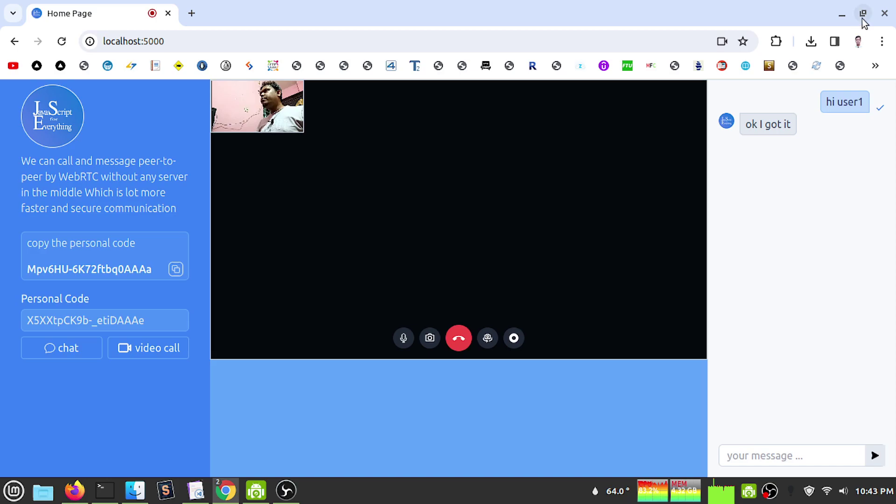
{"action": "left_click", "coordinate": [863, 14]}
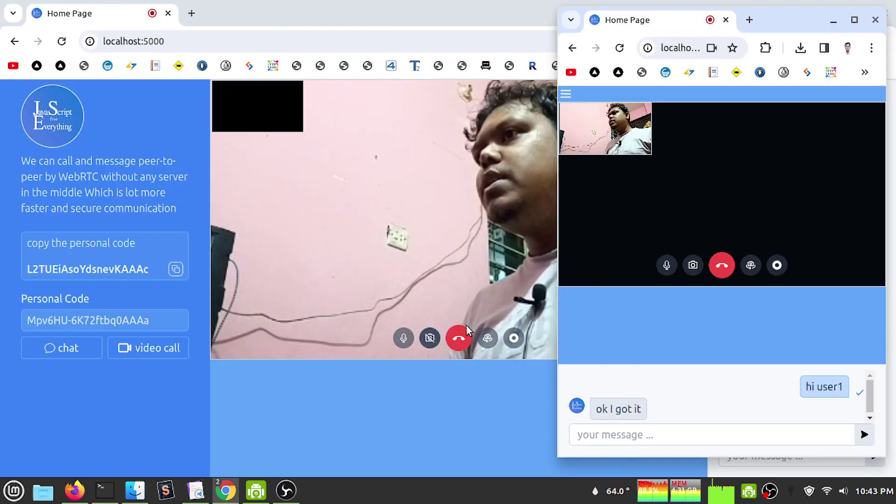
{"action": "left_click", "coordinate": [428, 338]}
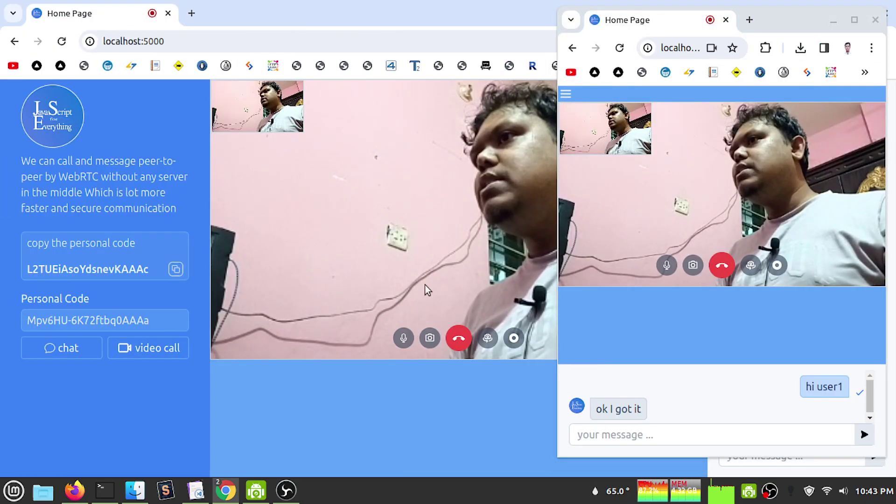
Step: Share the Entire Screen into the call, then stop sharing and nudge the call window right
{"action": "left_click", "coordinate": [750, 266]}
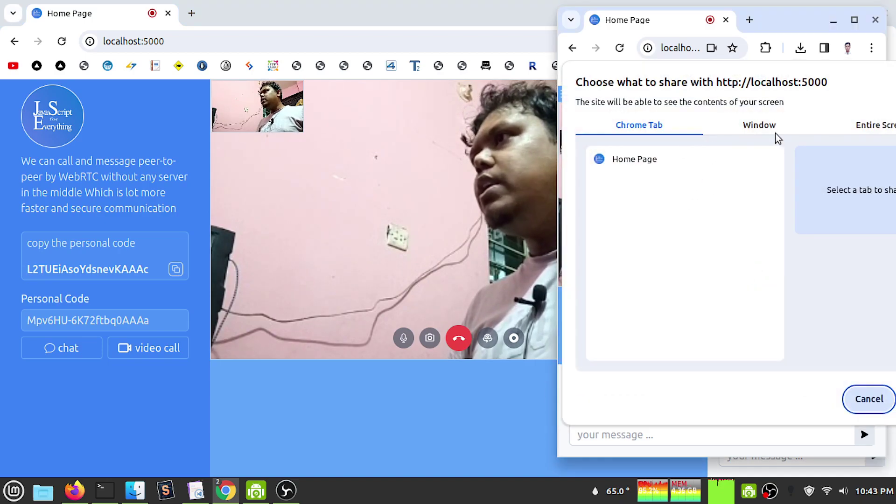
{"action": "left_click", "coordinate": [866, 125]}
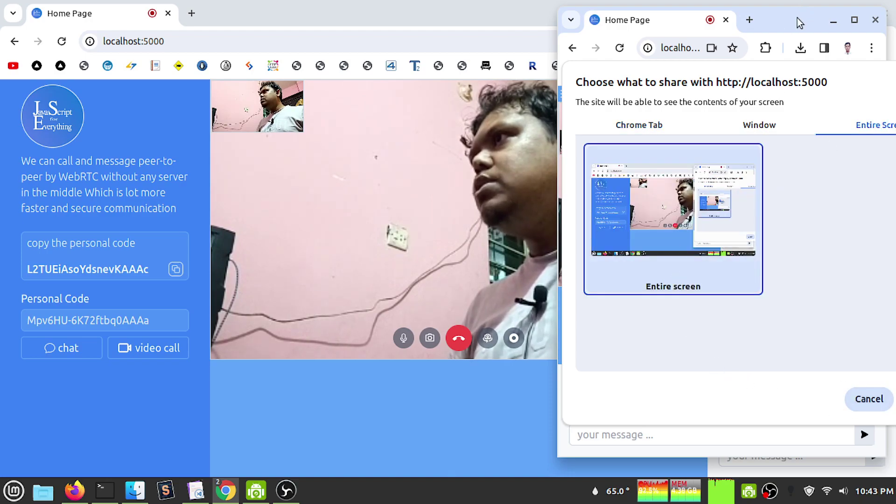
{"action": "left_click_drag", "start_coordinate": [797, 17], "coordinate": [685, 18]}
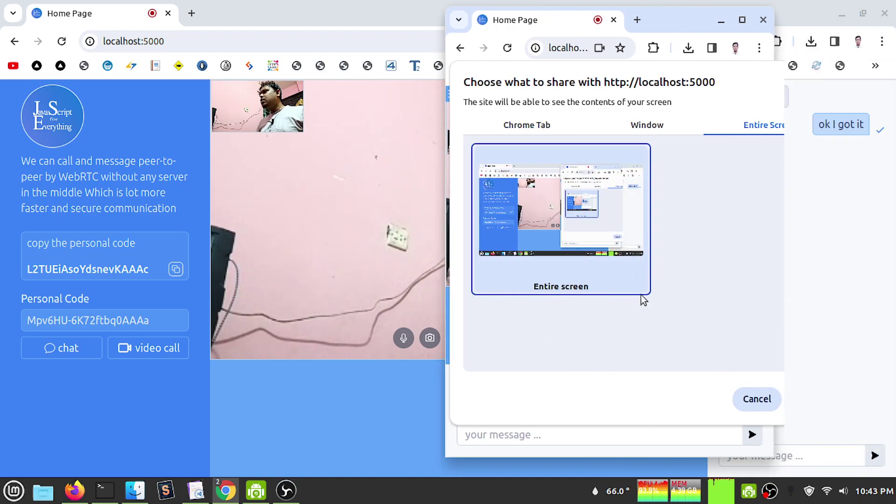
{"action": "left_click", "coordinate": [743, 22]}
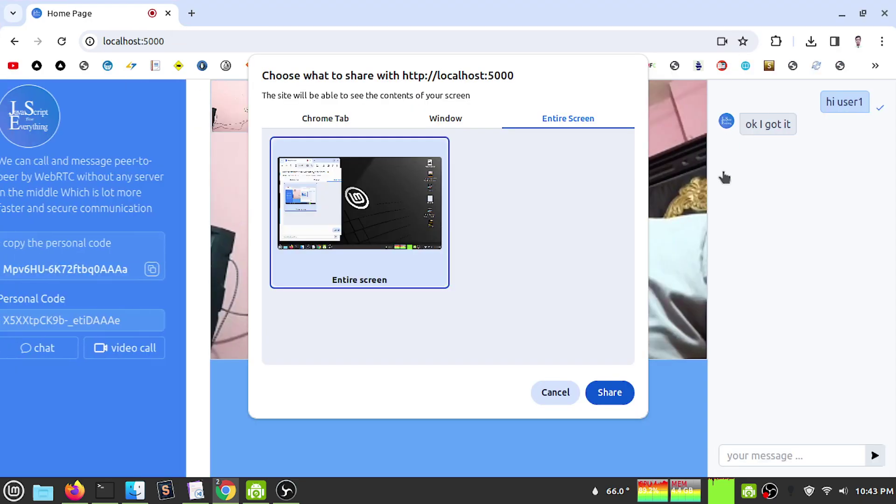
{"action": "left_click", "coordinate": [608, 392]}
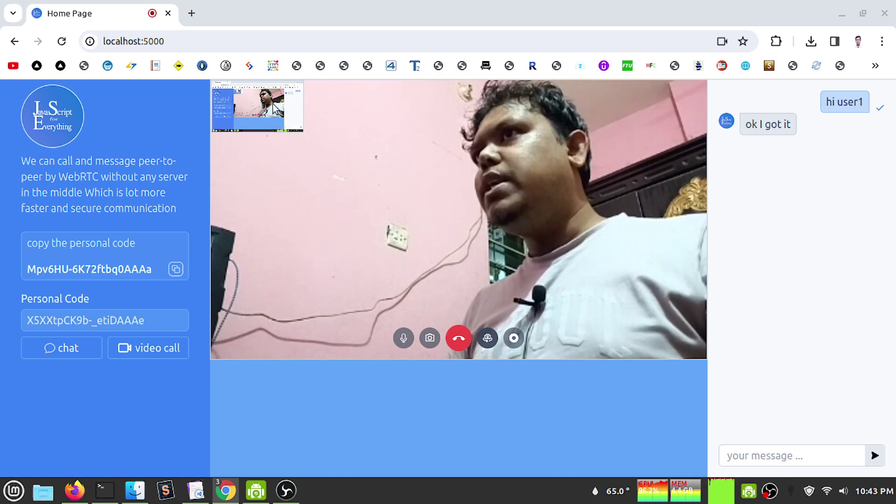
{"action": "key", "text": "super+Down"}
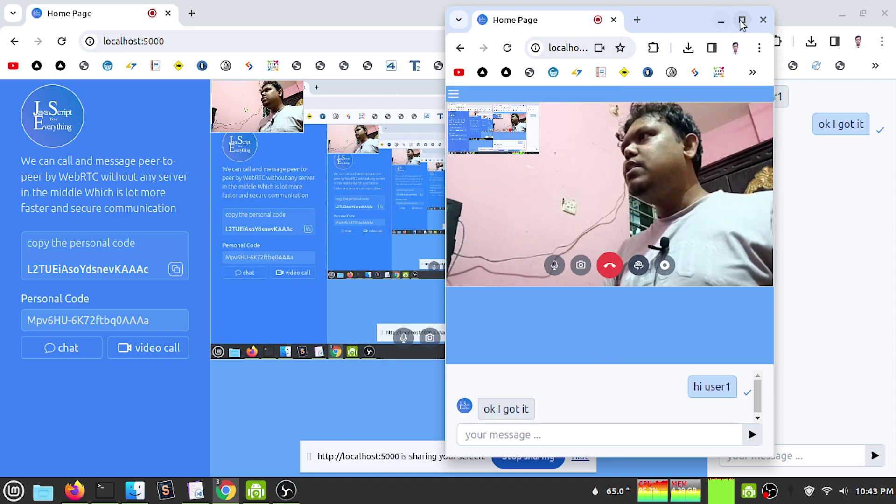
{"action": "left_click", "coordinate": [639, 265]}
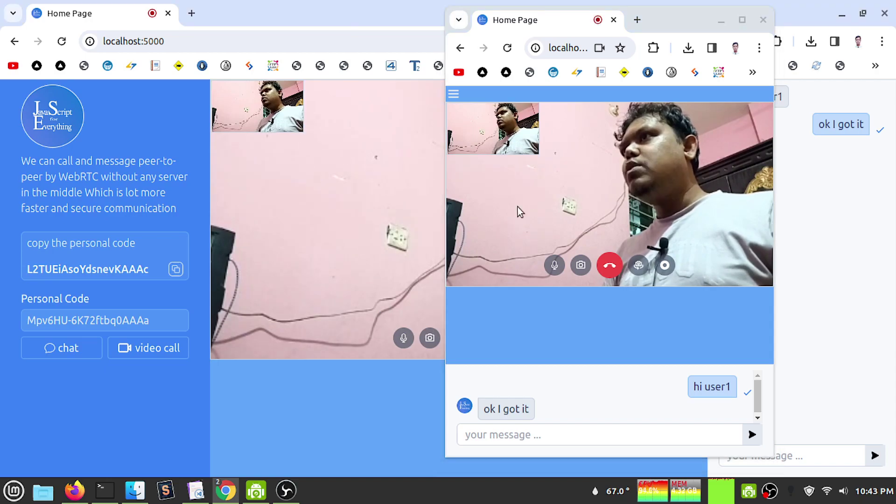
{"action": "left_click_drag", "start_coordinate": [697, 23], "coordinate": [820, 29]}
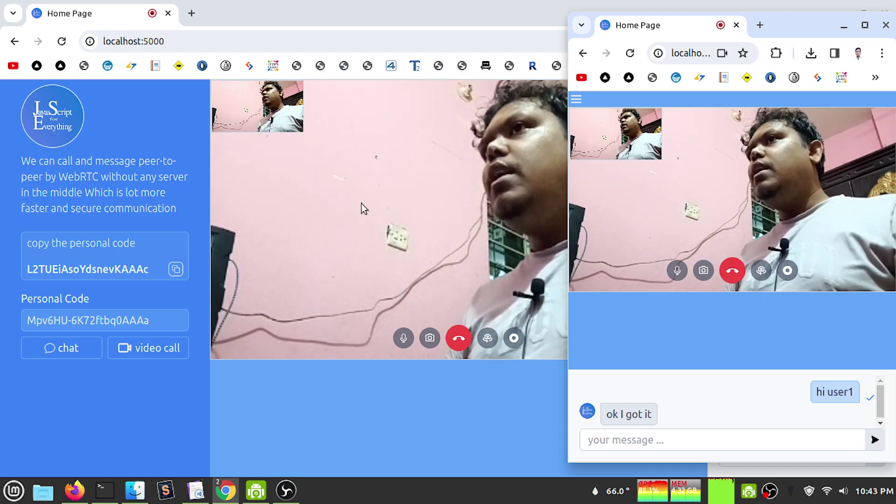
Step: Hang up the call, close the first caller's window, and bring the Firefox call page forward
{"action": "left_click", "coordinate": [731, 270]}
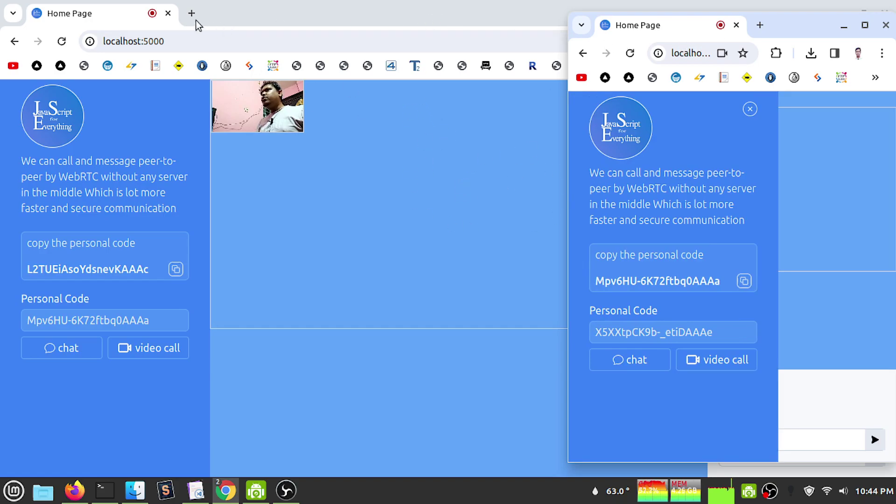
{"action": "left_click", "coordinate": [168, 13]}
{"action": "left_click", "coordinate": [383, 429]}
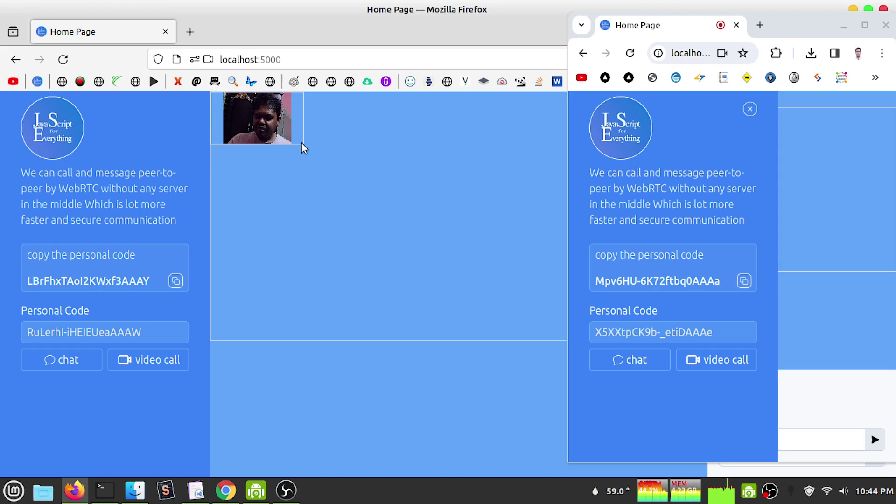
Step: Copy Chrome's personal code, paste it into Firefox's Personal Code field after reloading, and start the webcam preview
{"action": "left_click", "coordinate": [744, 282]}
{"action": "left_click", "coordinate": [113, 330]}
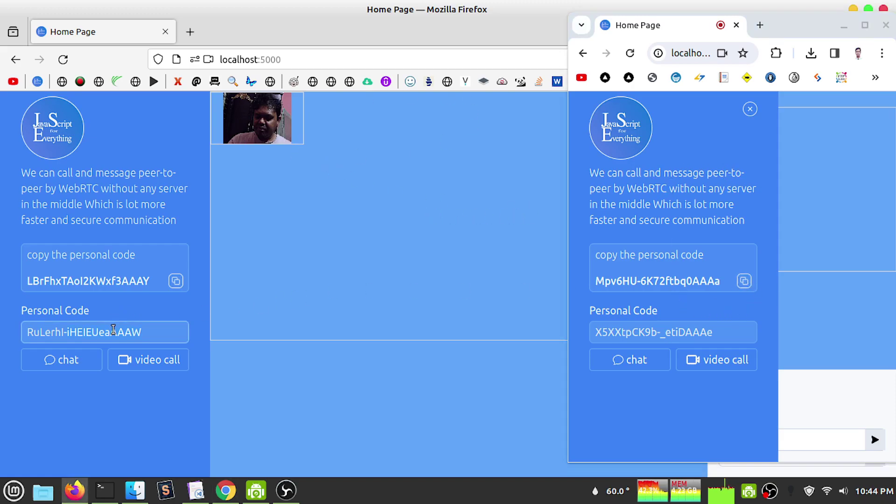
{"action": "left_click", "coordinate": [63, 59]}
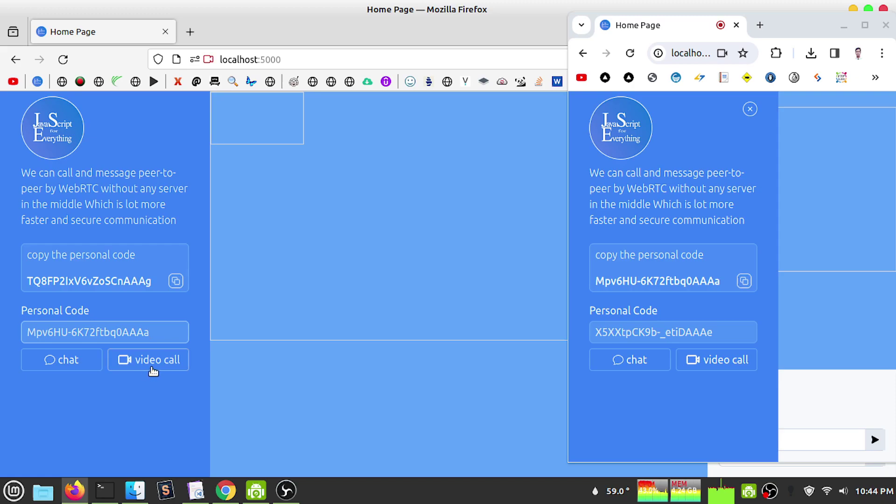
{"action": "left_click", "coordinate": [153, 366]}
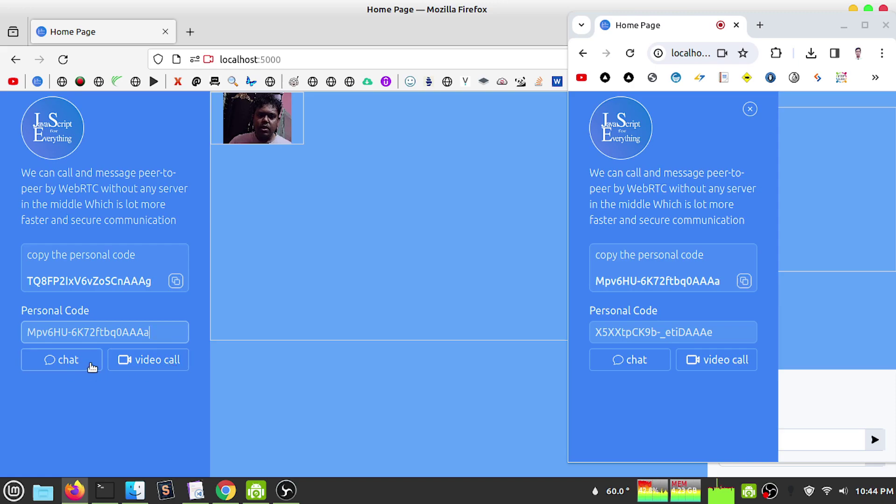
Step: Video-call Chrome from Firefox, accept it in Chrome, and dismiss the red error notice
{"action": "left_click", "coordinate": [132, 368]}
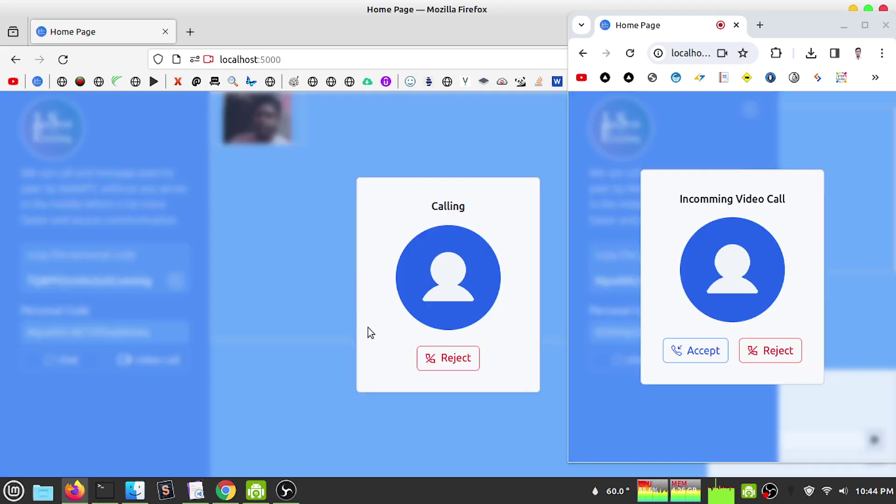
{"action": "left_click", "coordinate": [703, 357]}
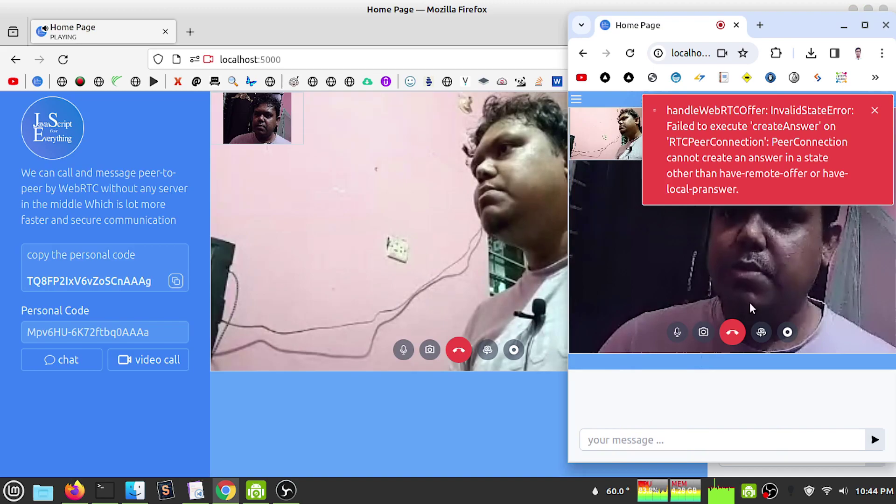
{"action": "left_click", "coordinate": [874, 111]}
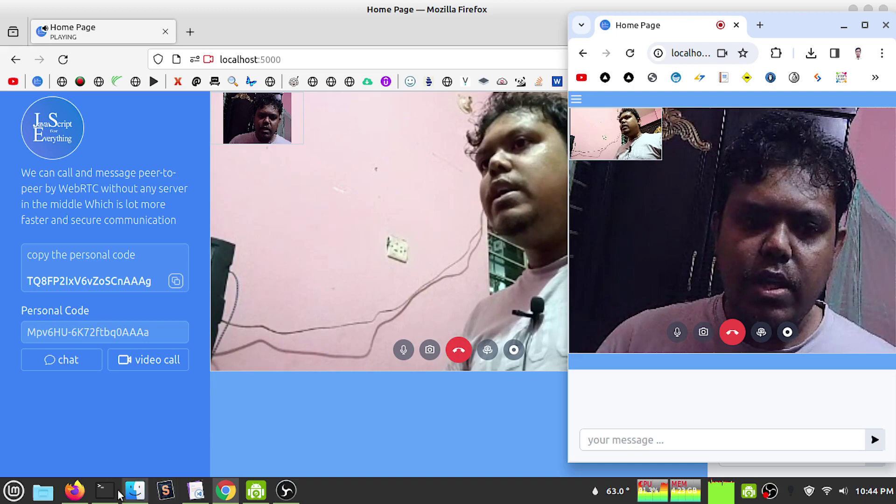
Step: Review the droidcam command feeding /dev/video0 in Konsole, then minimize the terminal
{"action": "left_click", "coordinate": [100, 441]}
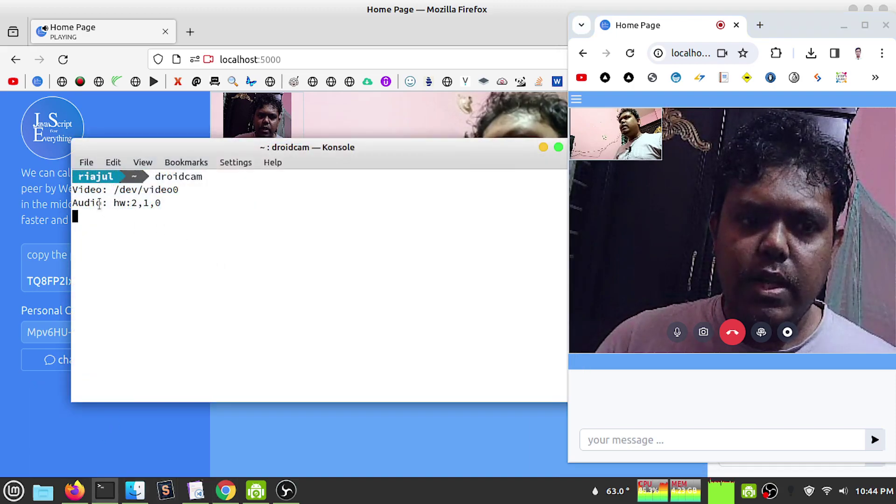
{"action": "left_click_drag", "start_coordinate": [161, 177], "coordinate": [198, 177]}
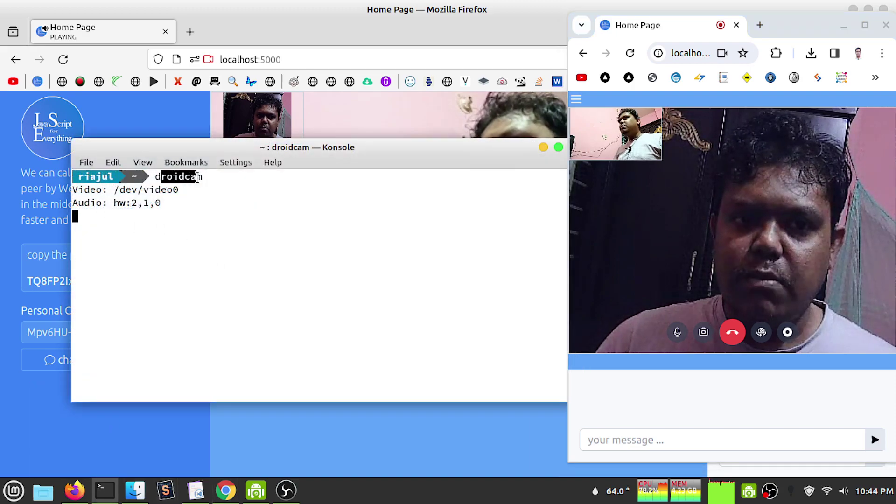
{"action": "left_click", "coordinate": [228, 208]}
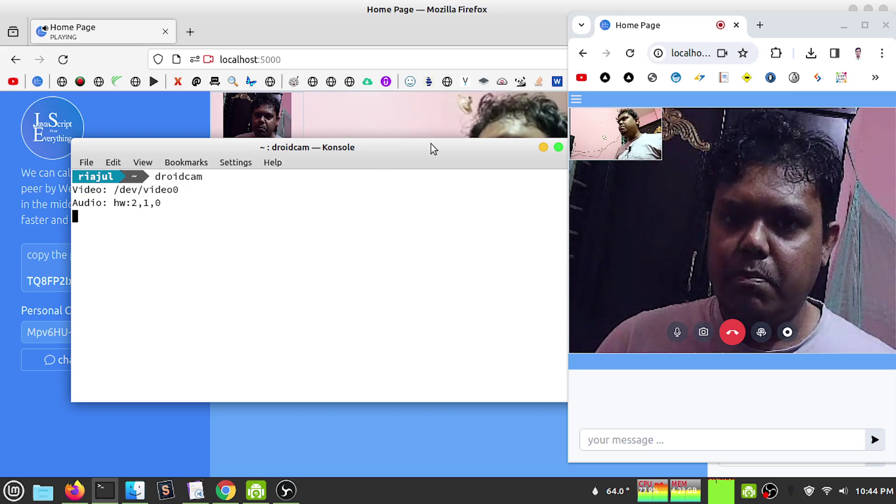
{"action": "left_click_drag", "start_coordinate": [417, 147], "coordinate": [365, 137]}
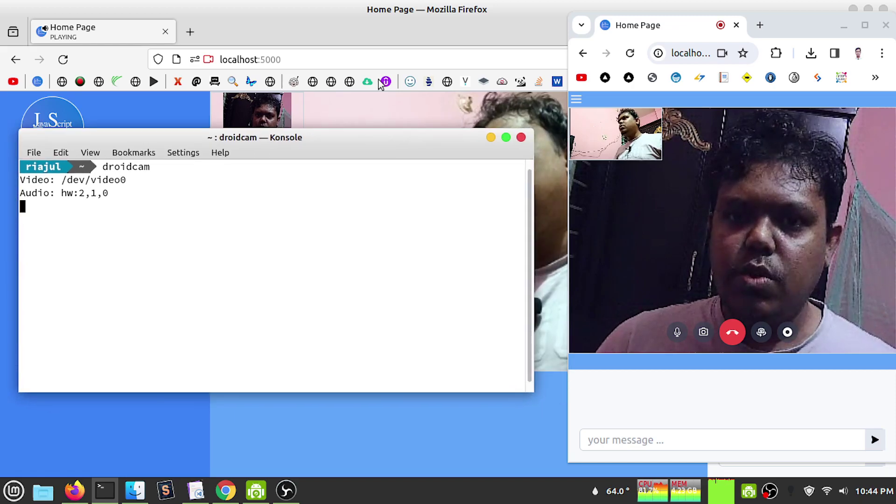
{"action": "left_click", "coordinate": [491, 139]}
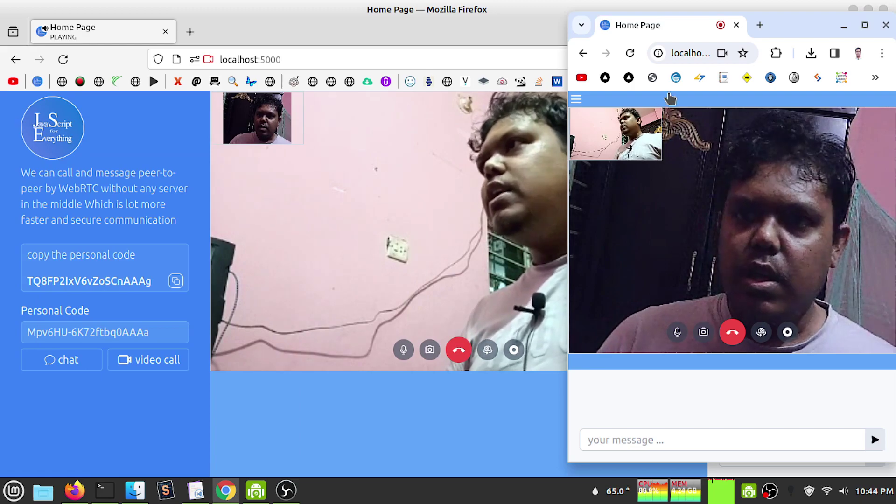
Step: Move the Chrome window toward the centre and dismiss the error notices
{"action": "left_click_drag", "start_coordinate": [798, 34], "coordinate": [509, 34]}
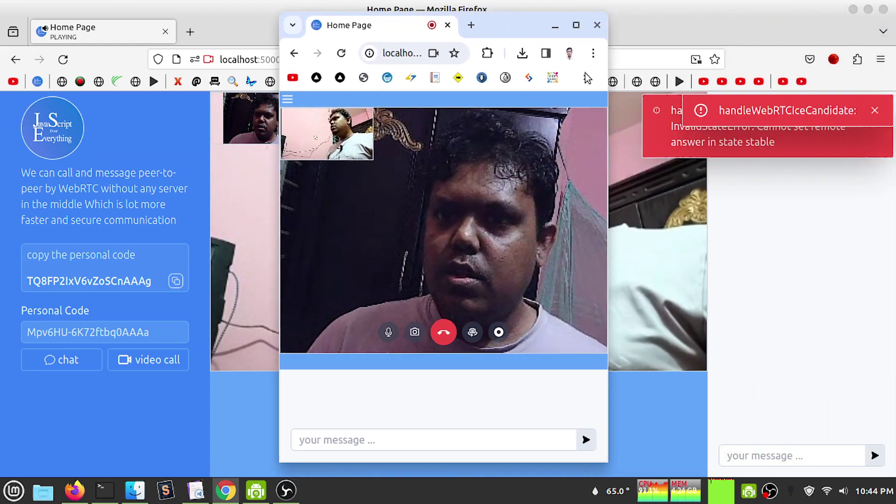
{"action": "left_click", "coordinate": [874, 112]}
{"action": "left_click", "coordinate": [873, 115]}
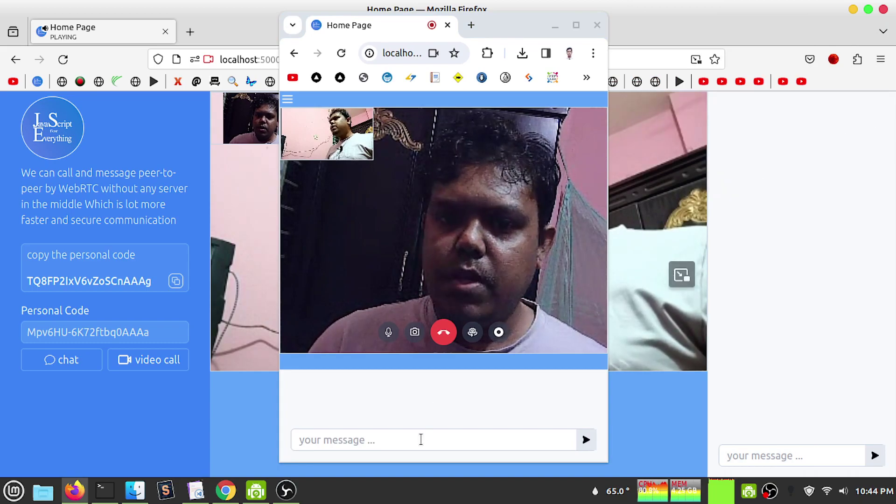
Step: Send the chat message 'hi' to the Firefox peer and start recording the call
{"action": "left_click", "coordinate": [420, 439]}
{"action": "type", "text": "hi"}
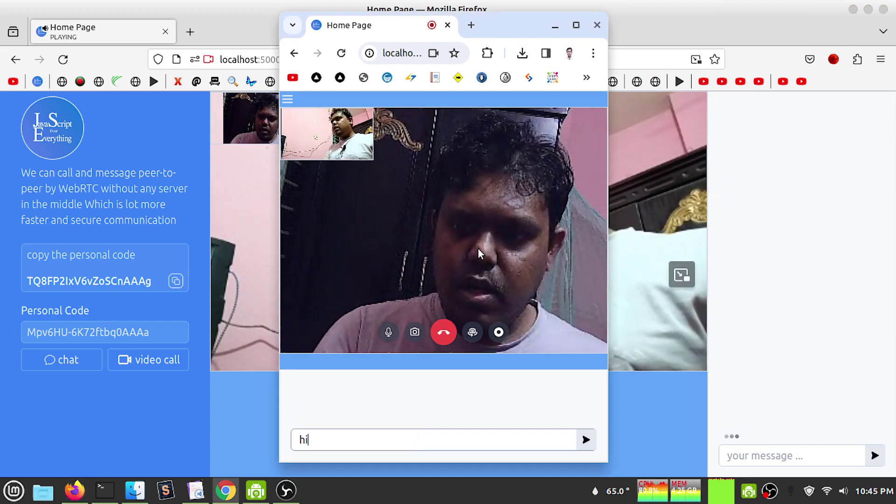
{"action": "key", "text": "Return"}
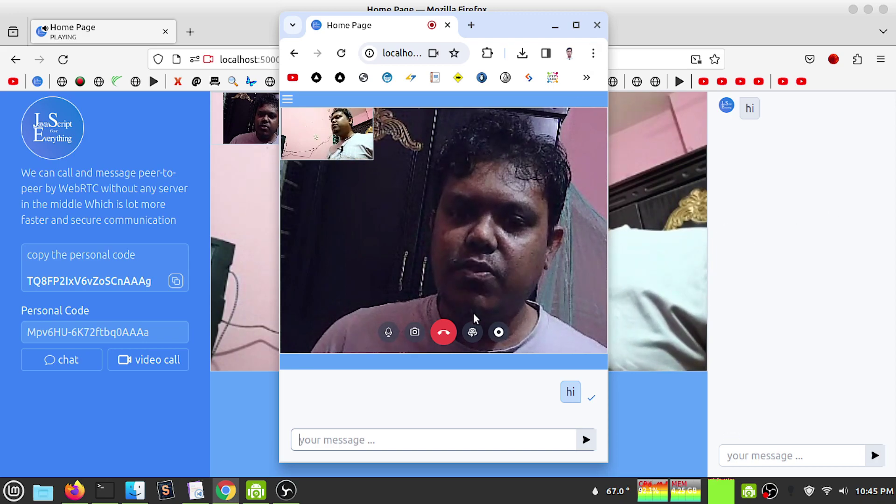
{"action": "left_click", "coordinate": [498, 332]}
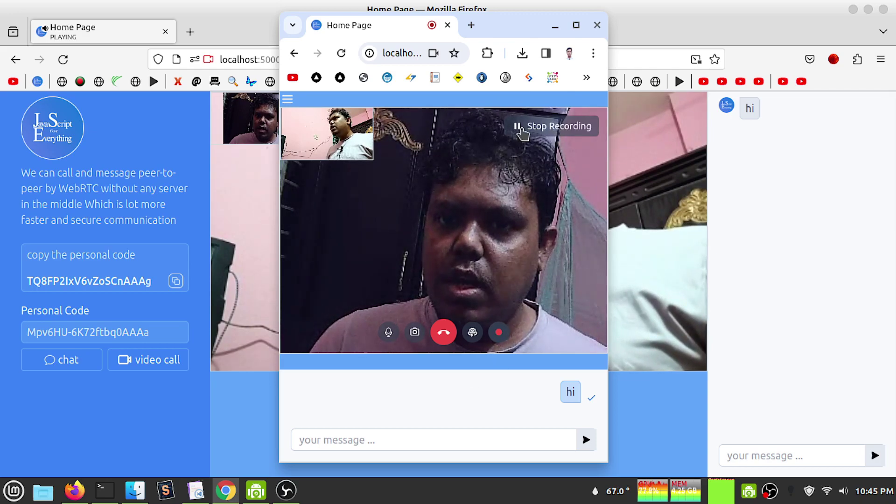
Step: Stop recording, play the downloaded recorded-video (1).webm in VLC, then close VLC
{"action": "left_click", "coordinate": [561, 127]}
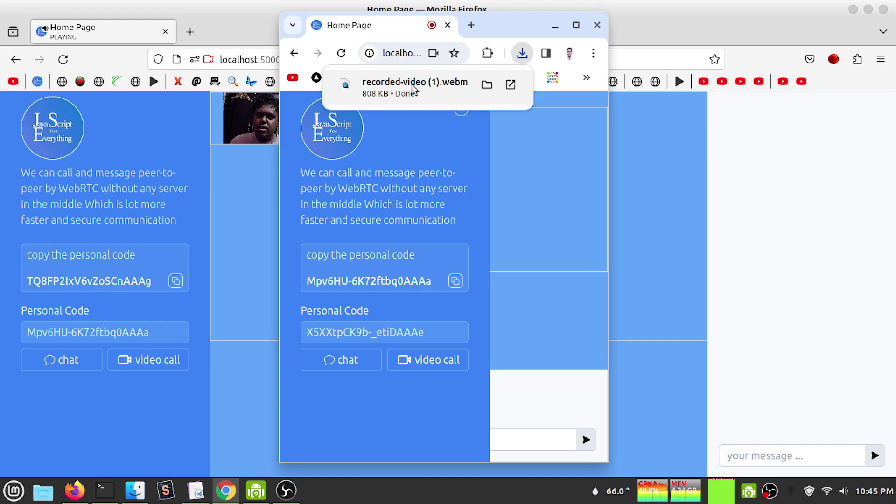
{"action": "left_click", "coordinate": [853, 9]}
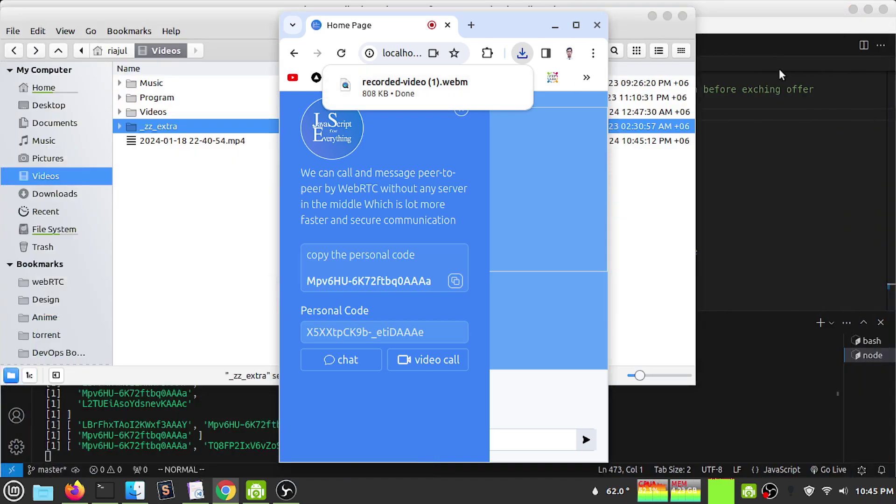
{"action": "left_click", "coordinate": [426, 87]}
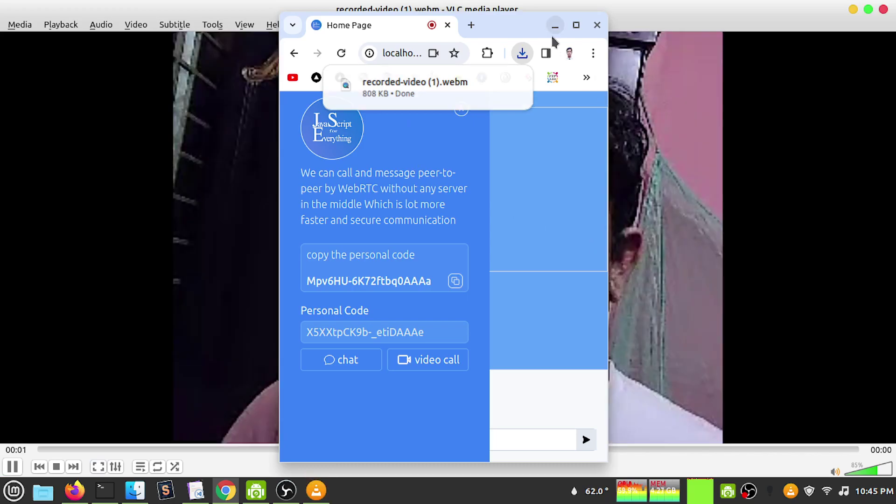
{"action": "left_click", "coordinate": [555, 25]}
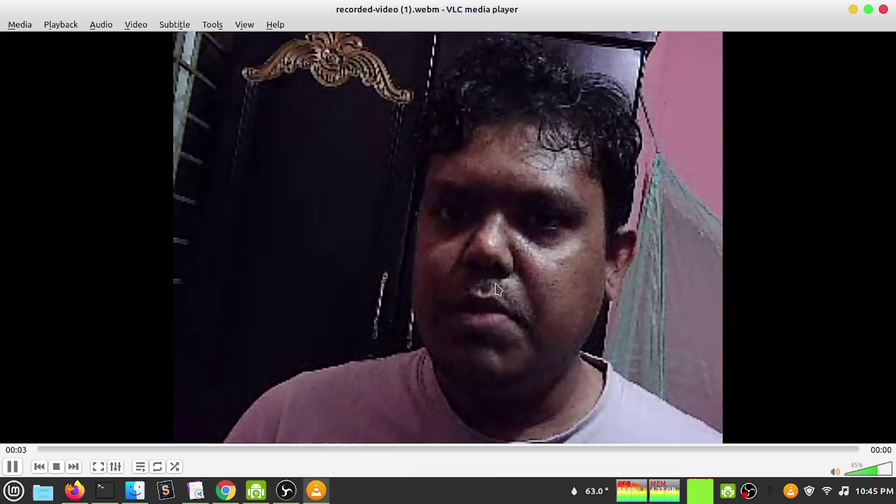
{"action": "left_click", "coordinate": [884, 10]}
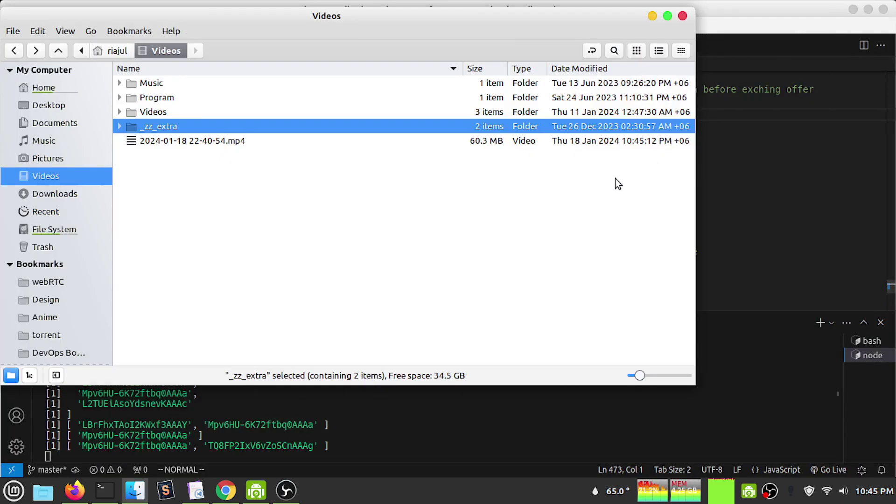